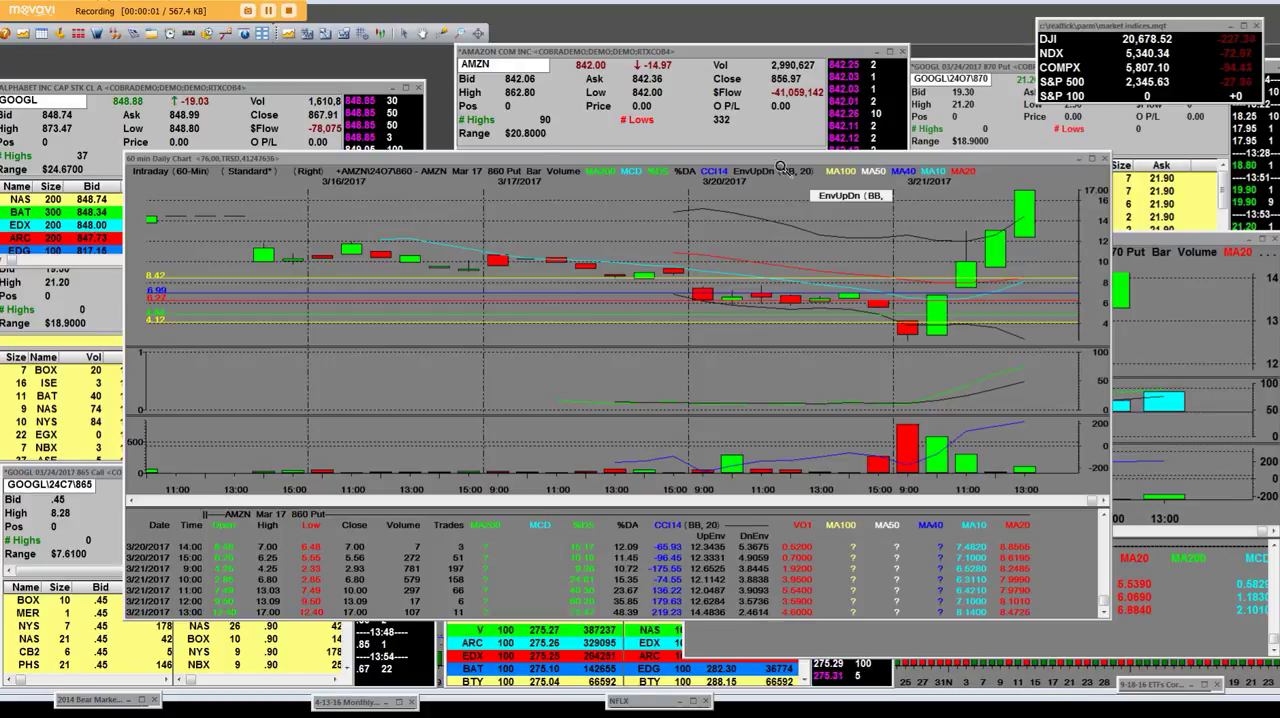
# Reposition the hourly AMZN Mar 17 860 put chart window lower and further left.
pyautogui.moveTo(758, 162); pyautogui.dragTo(713, 235)
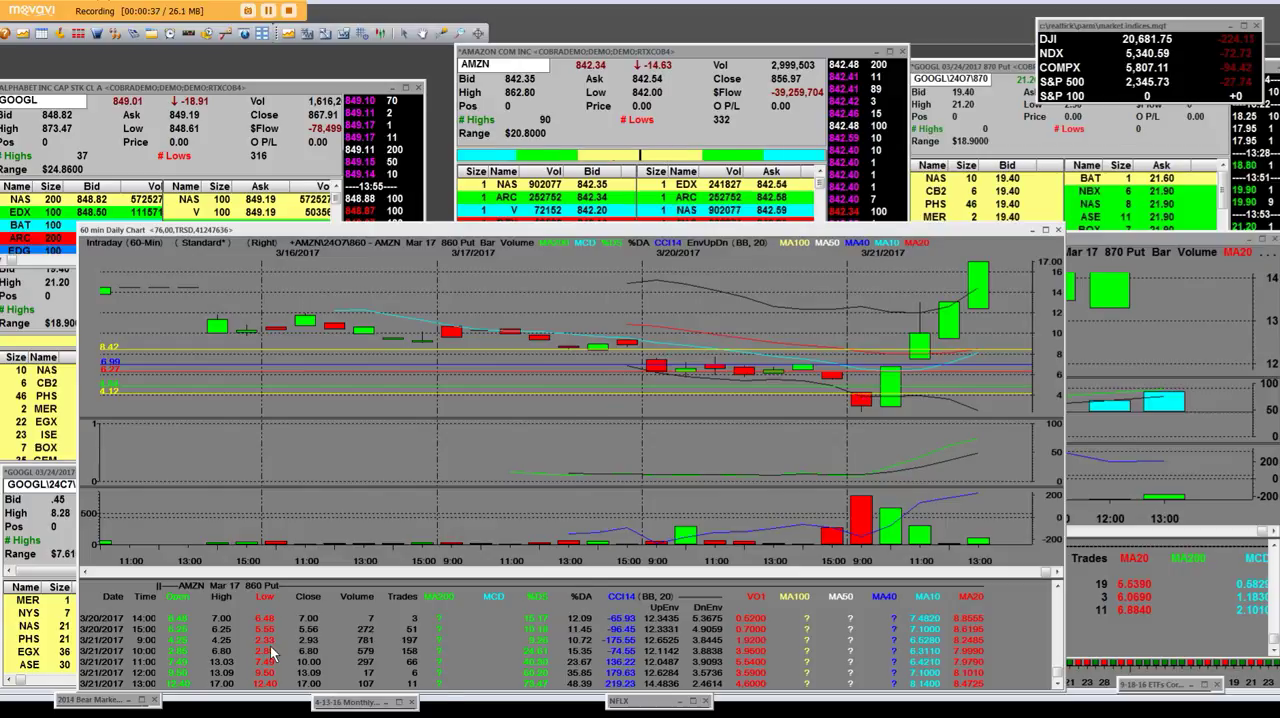
# Select the 3/21/2017 13:00 row, the day's 17.00 high, in the data table.
pyautogui.click(266, 684)
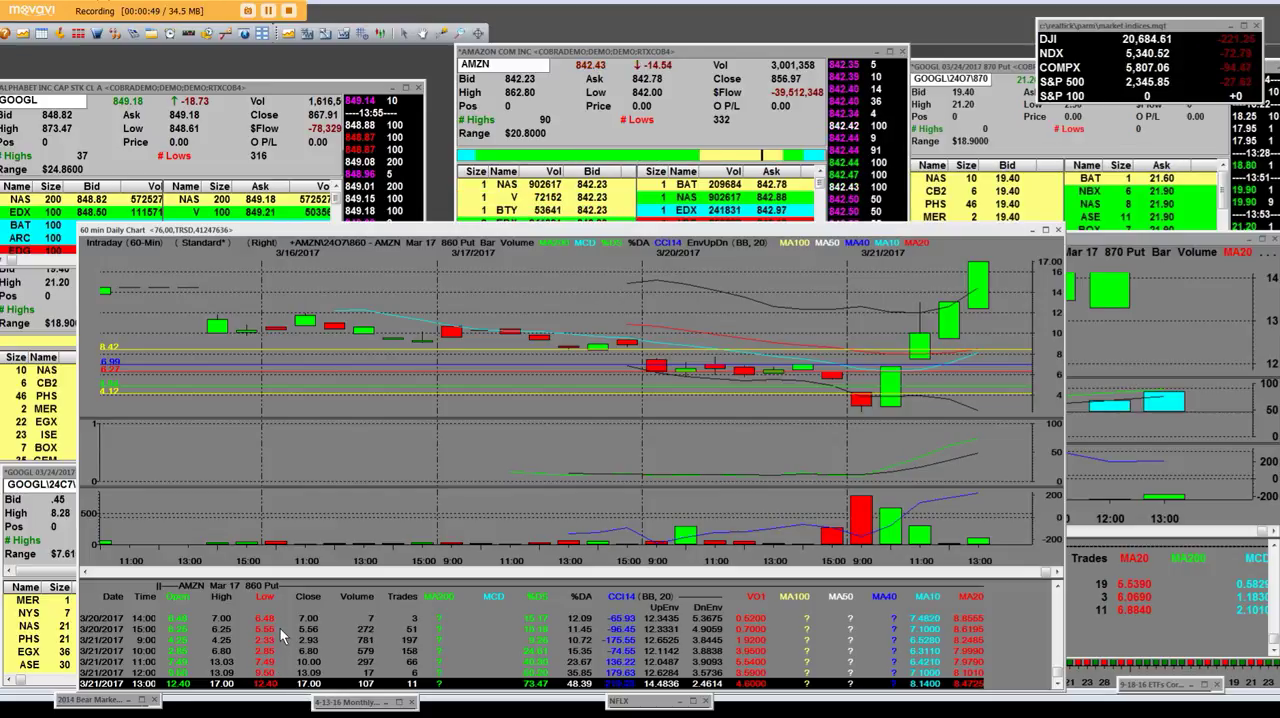
# Switch the put chart to the Info Tool and inspect the 3/21 9:00 low candle.
pyautogui.rightClick(788, 312)
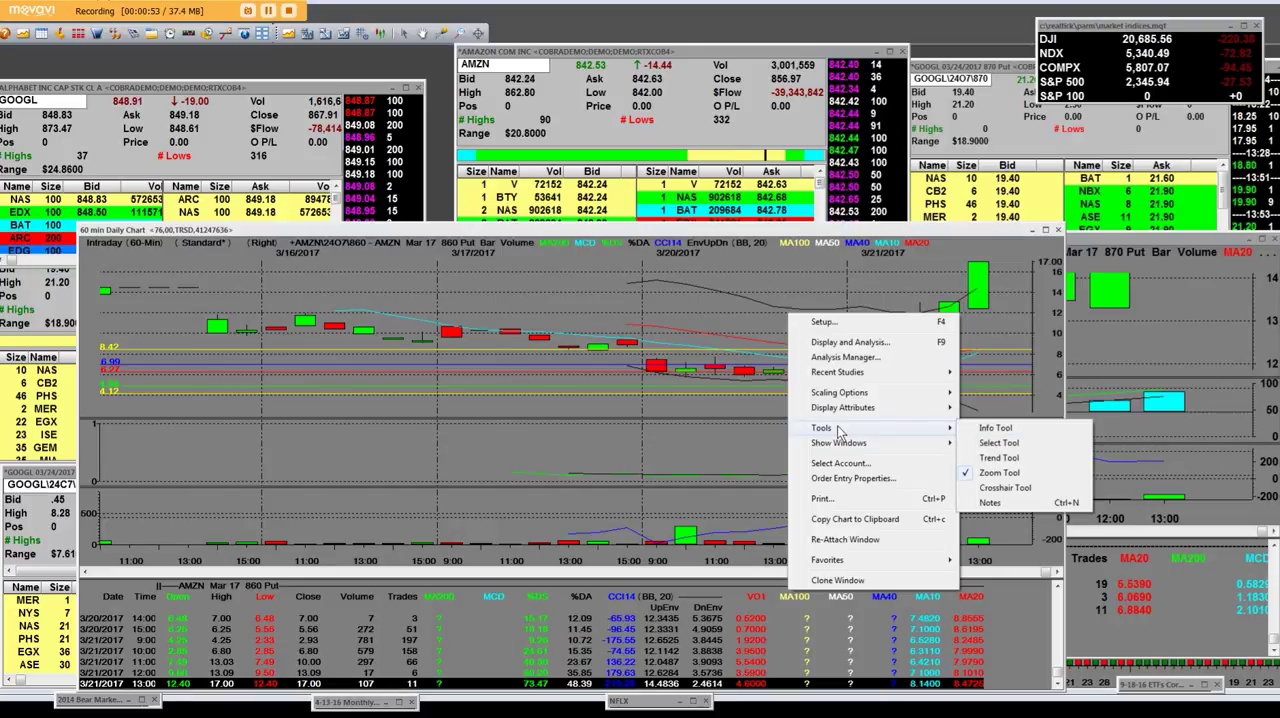
pyautogui.moveTo(870, 427)
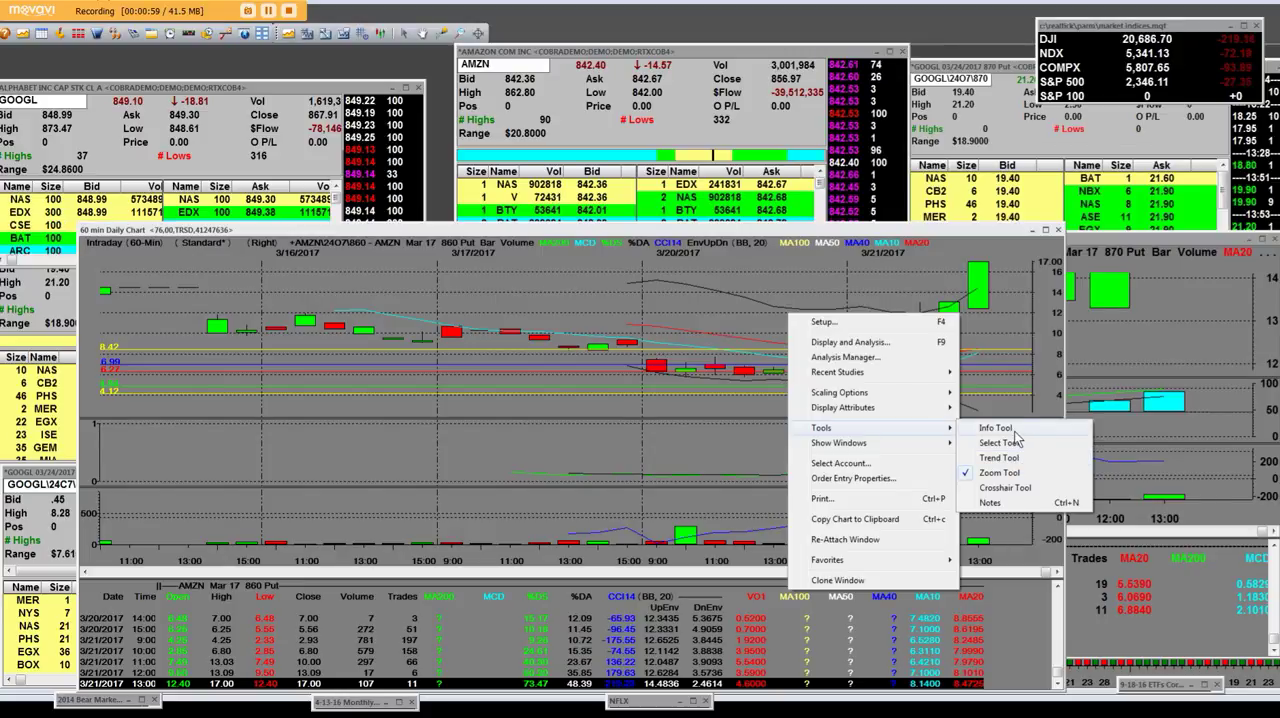
pyautogui.click(1014, 435)
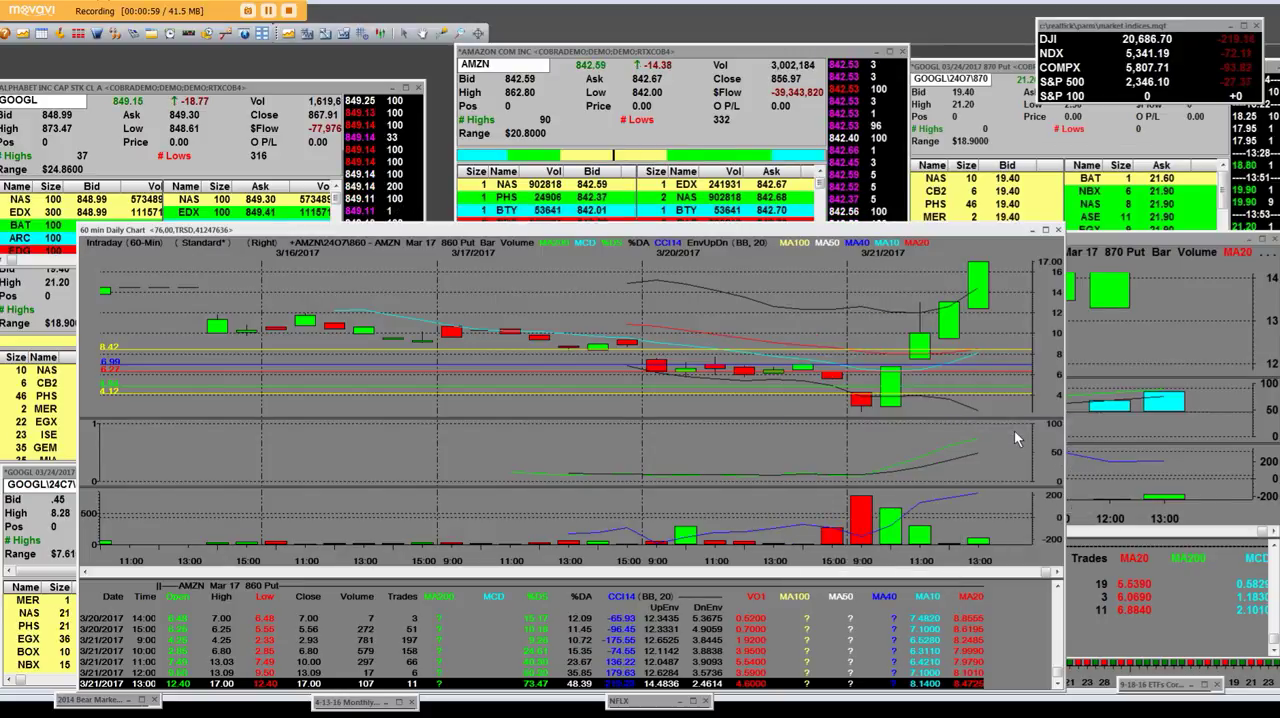
pyautogui.click(864, 408)
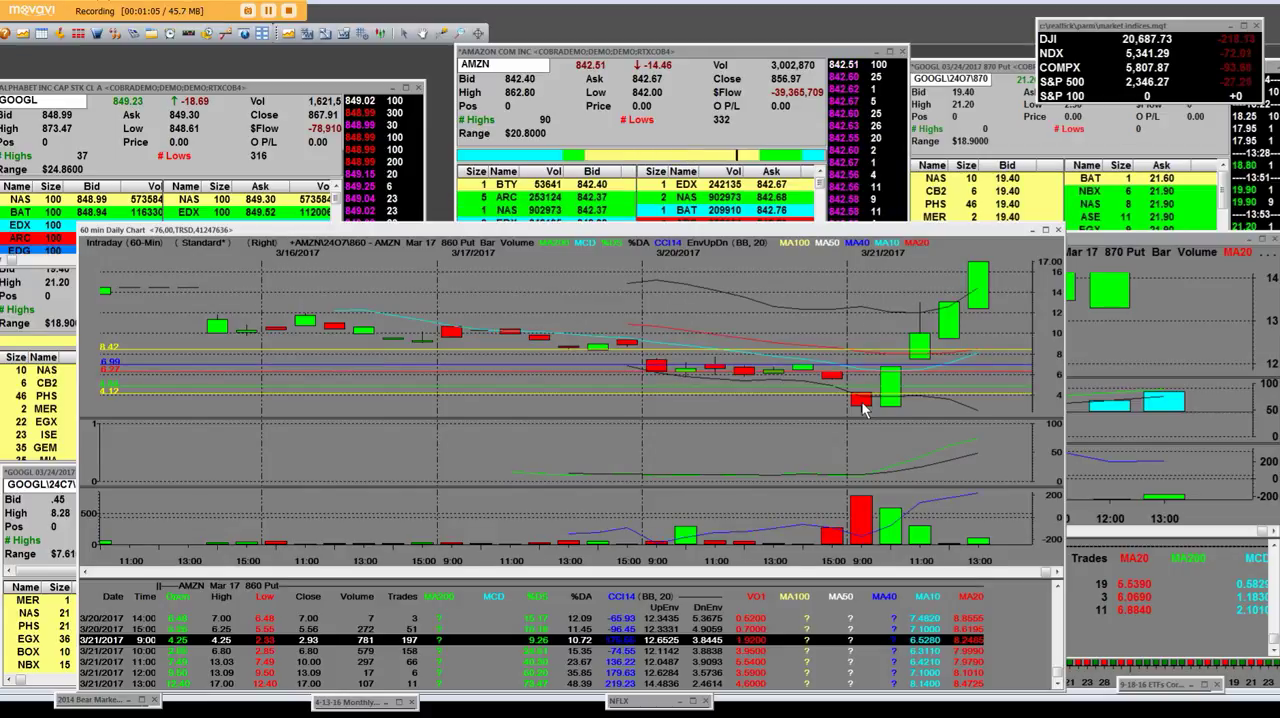
# Inspect a 3/21 put candle with the Info Tool to mark it in the data table.
pyautogui.click(977, 306)
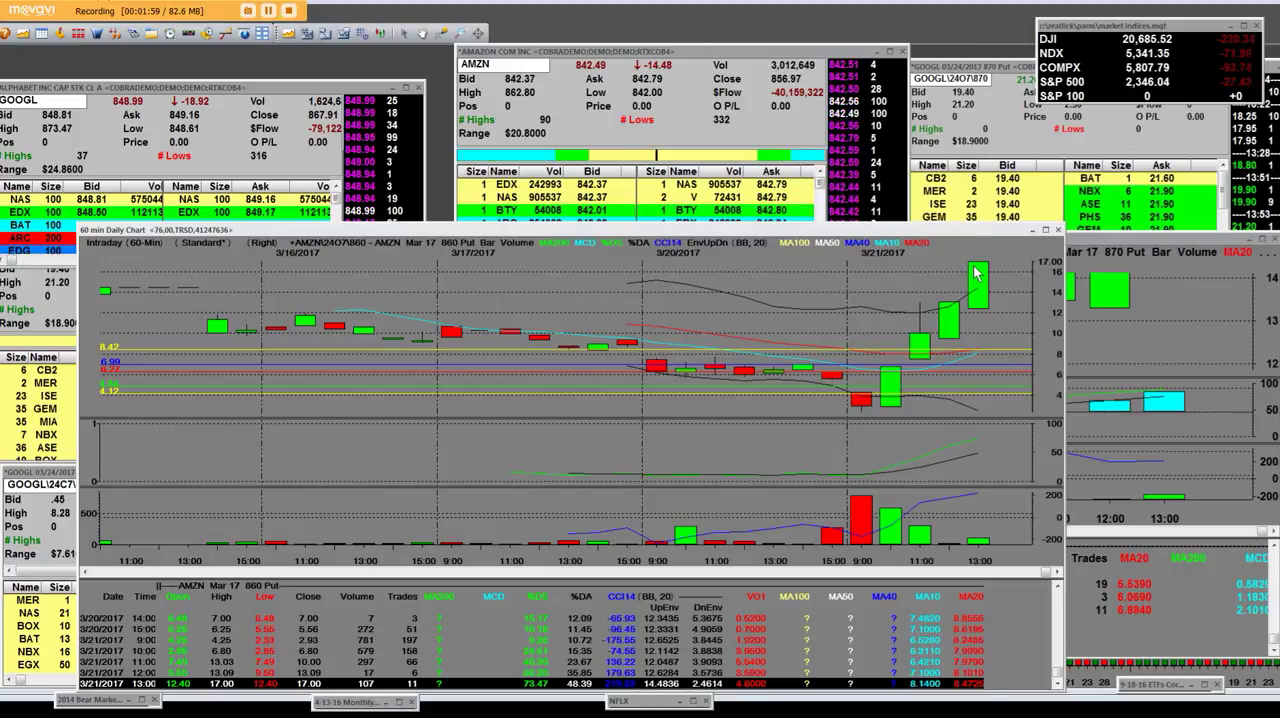
pyautogui.click(868, 405)
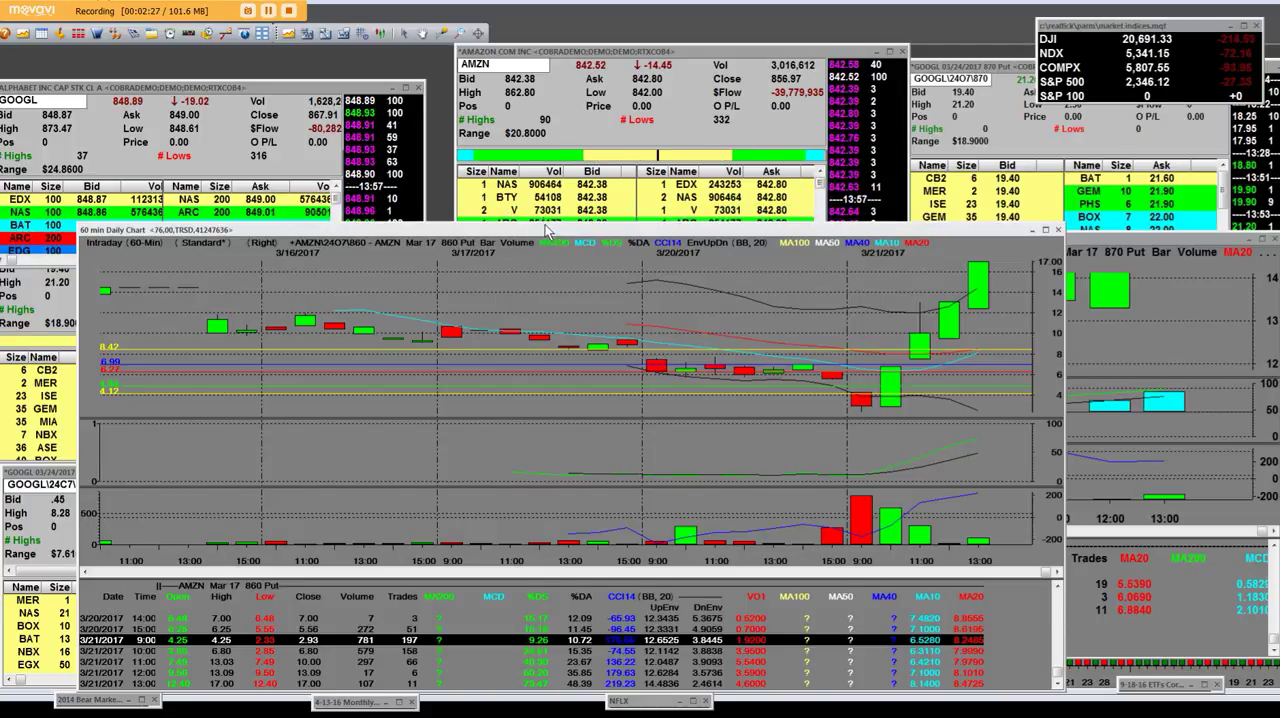
# Enlarge the hourly put chart window by raising its top edge.
pyautogui.moveTo(547, 229); pyautogui.dragTo(547, 206)
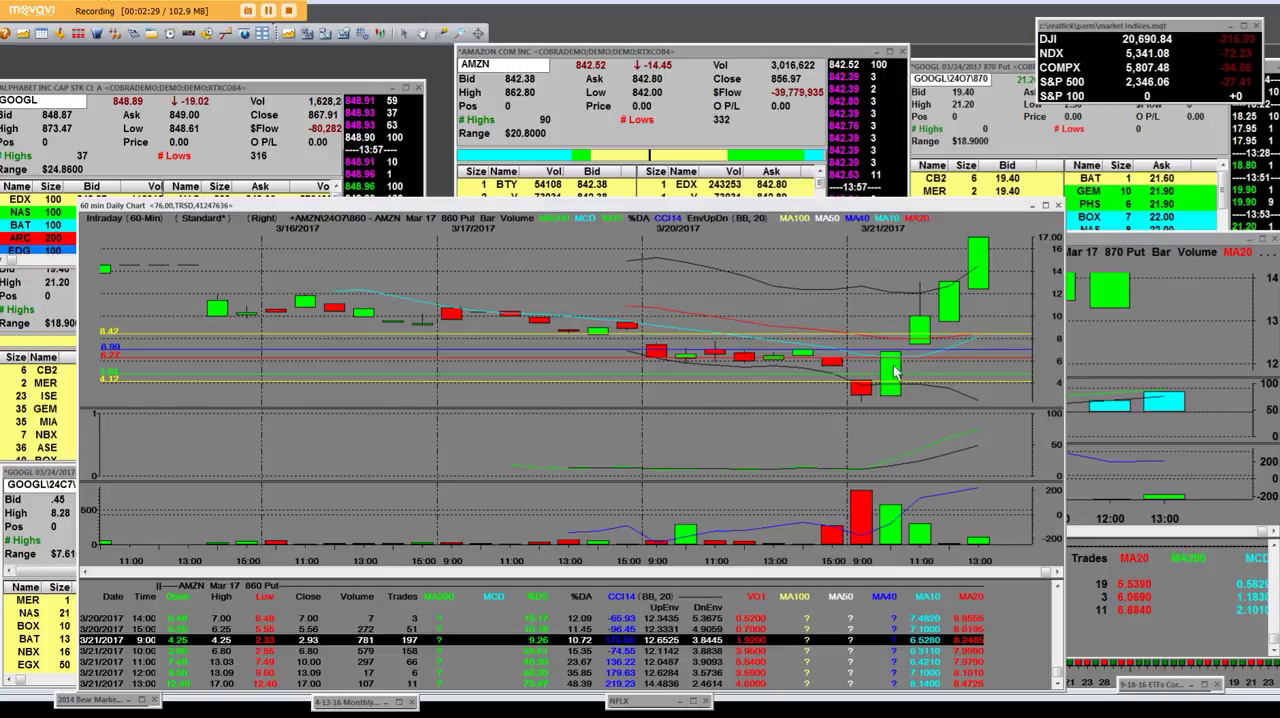